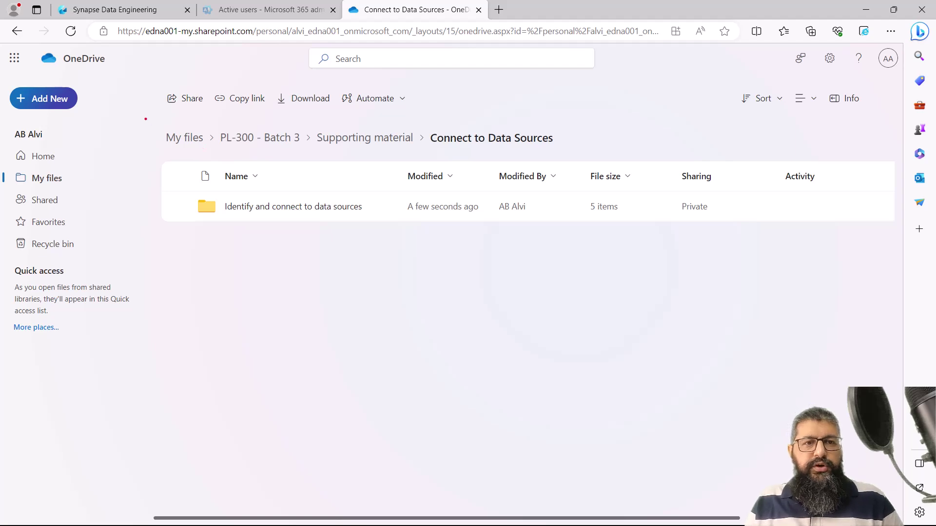
mouse_move(145, 118)
left_mouse_down()
mouse_move(257, 150)
mouse_move(590, 151)
left_mouse_up()
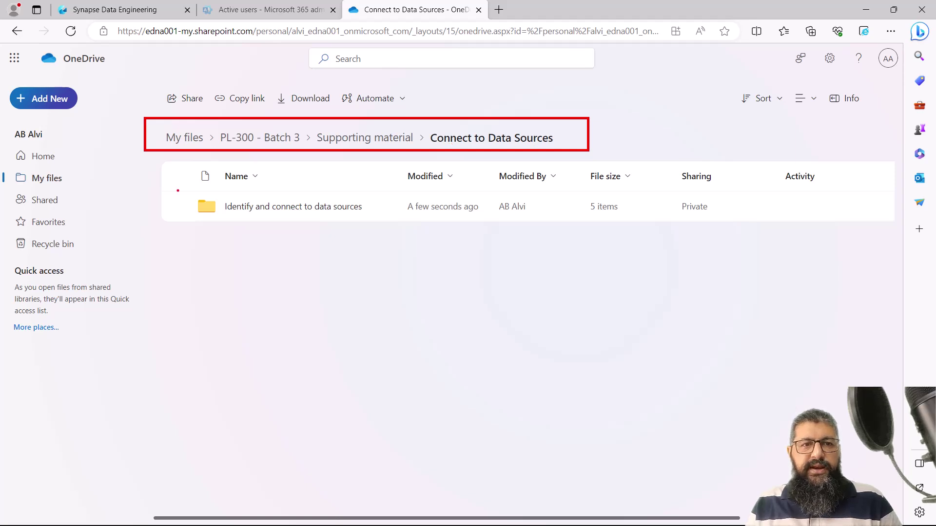
mouse_move(178, 191)
left_mouse_down()
mouse_move(316, 219)
mouse_move(378, 218)
left_mouse_up()
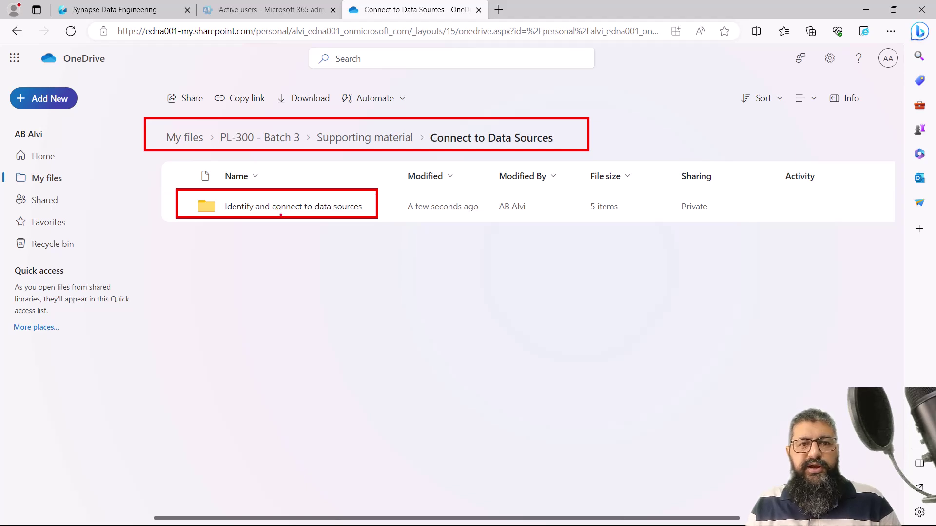
key("Escape")
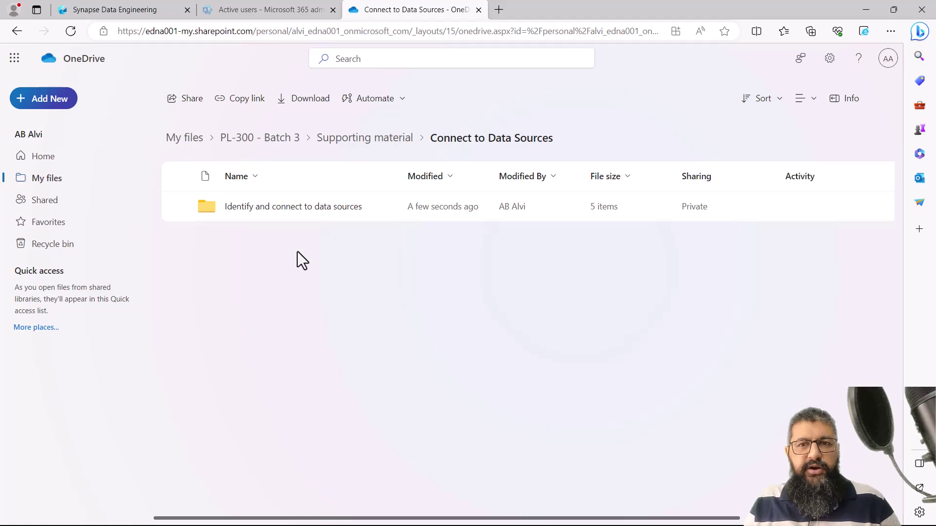
- Switch to Power BI Desktop, dismiss the start screen and open the Power Query Editor
key("alt+Tab")
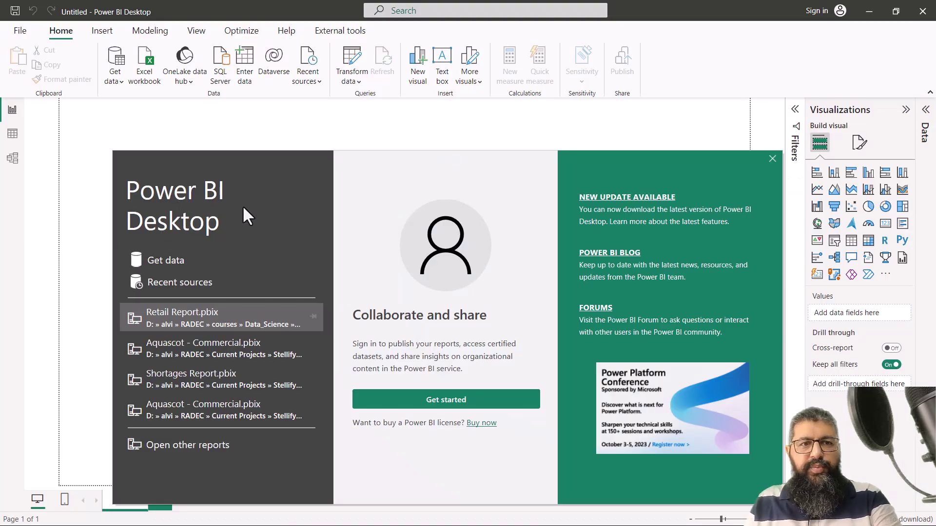
left_click(772, 159)
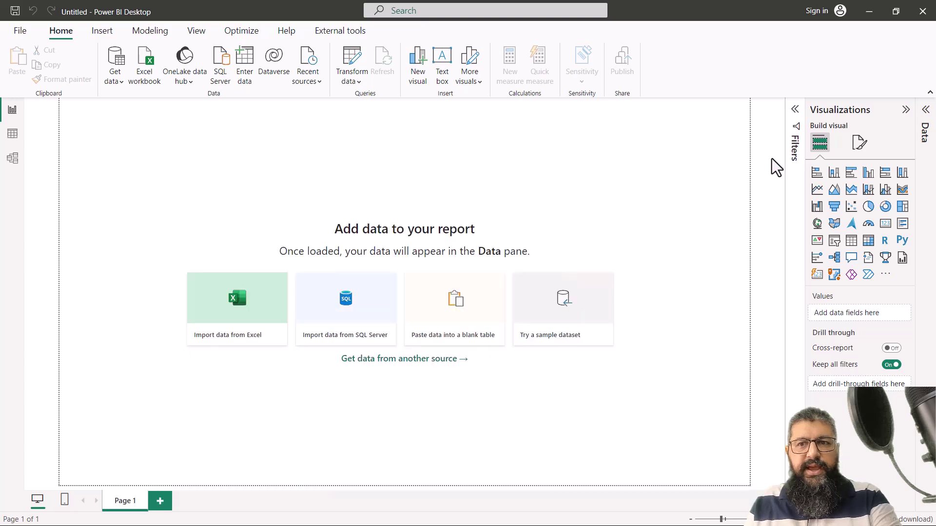
left_click(354, 61)
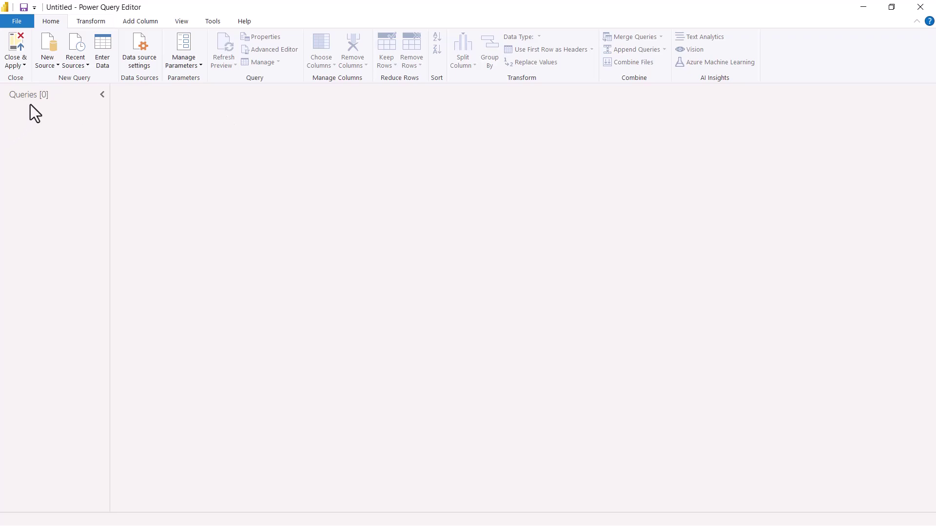
- Import the MavenMarket_Customers CSV file from the "Identify and connect to data sources" folder as a new query
left_click(56, 66)
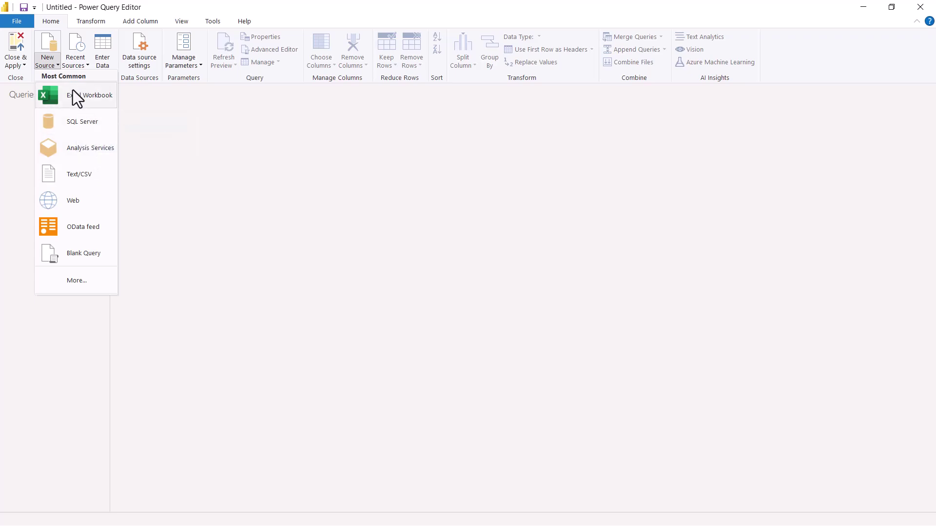
left_click(77, 176)
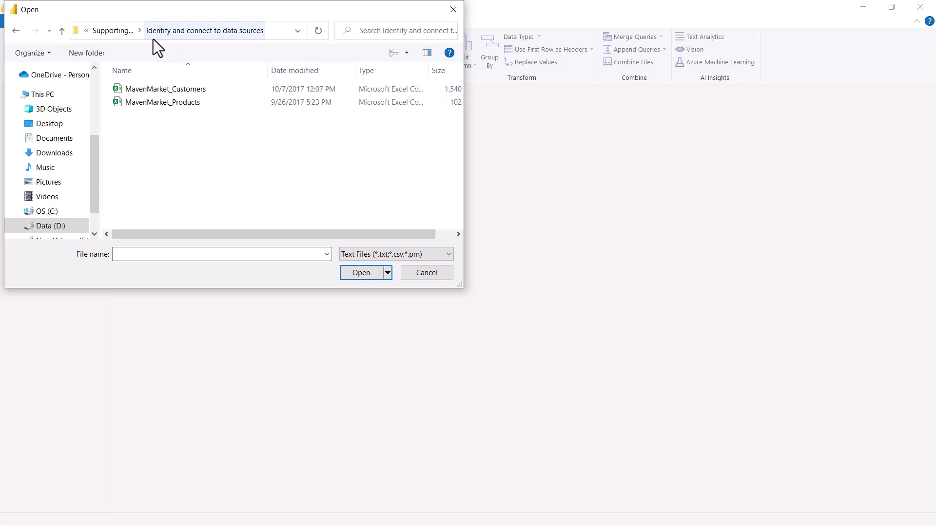
left_click(162, 93)
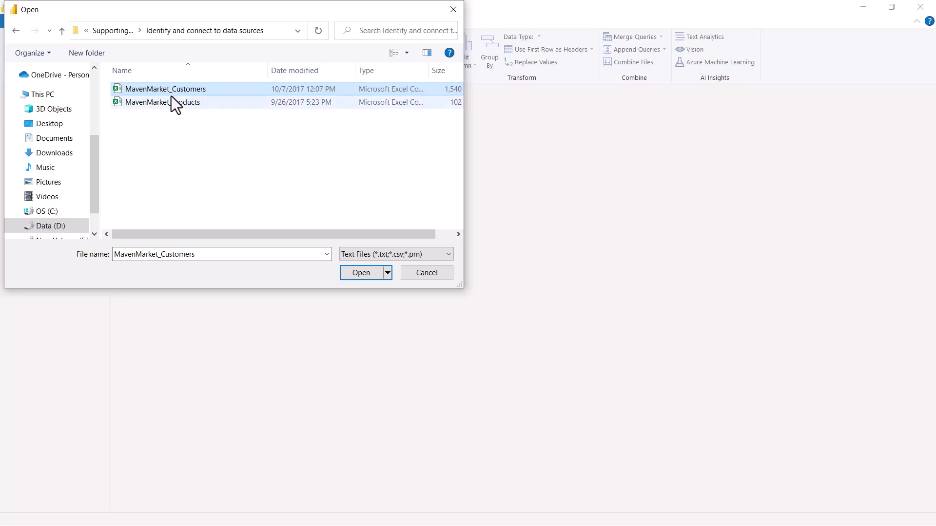
left_click(355, 273)
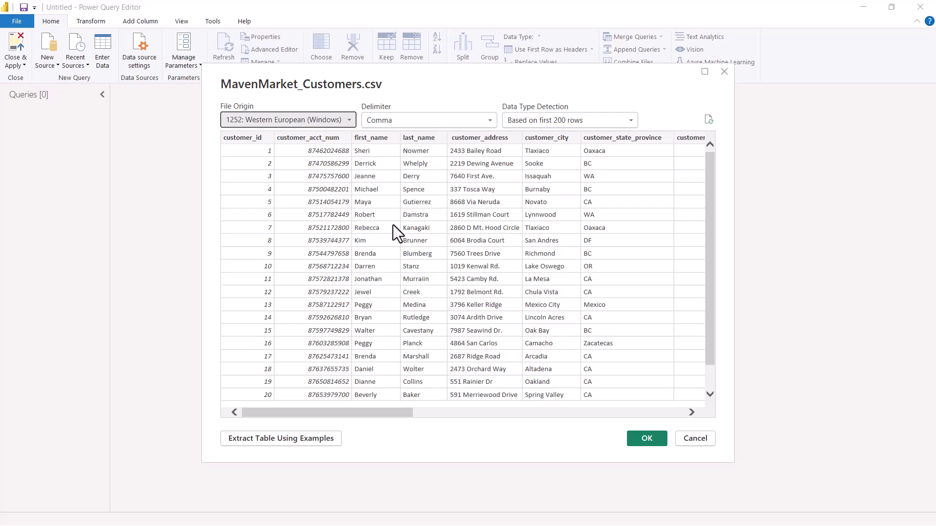
left_click(647, 438)
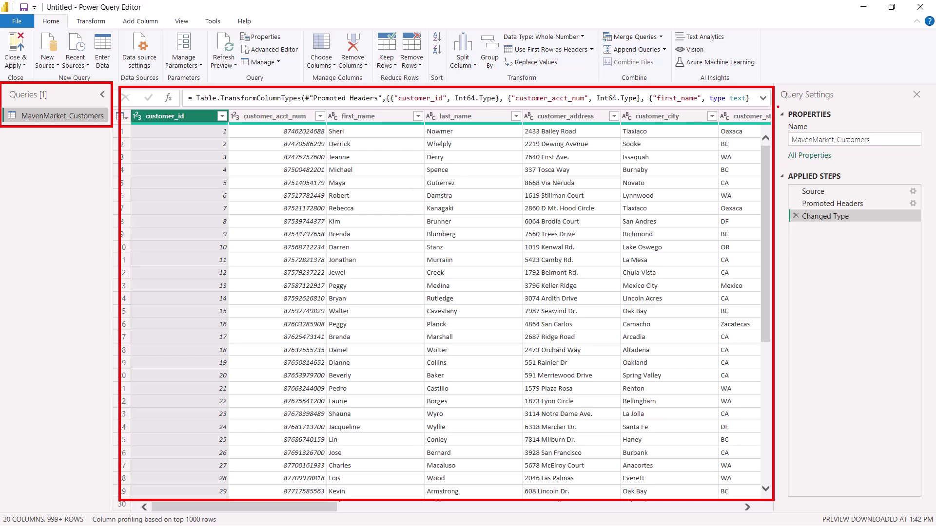
mouse_move(778, 107)
left_mouse_down()
mouse_move(839, 230)
mouse_move(909, 311)
mouse_move(933, 323)
left_mouse_up()
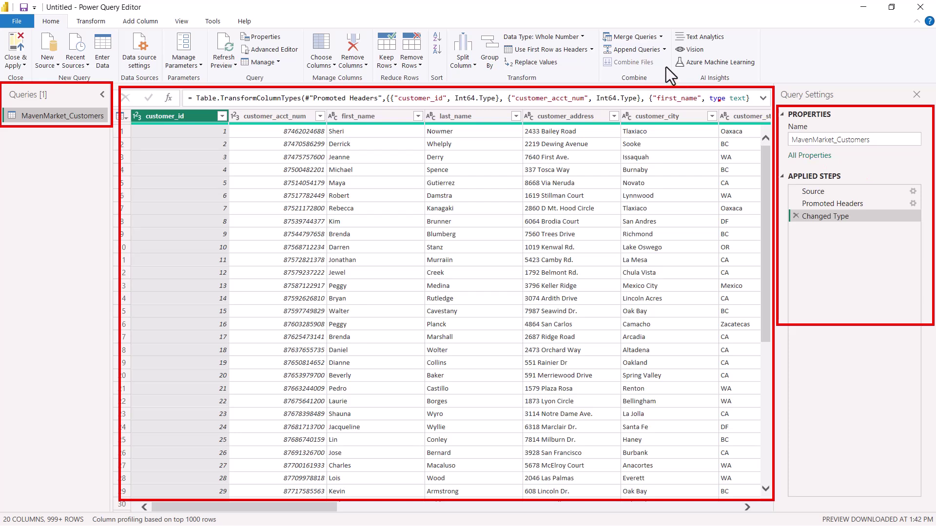
key("Escape")
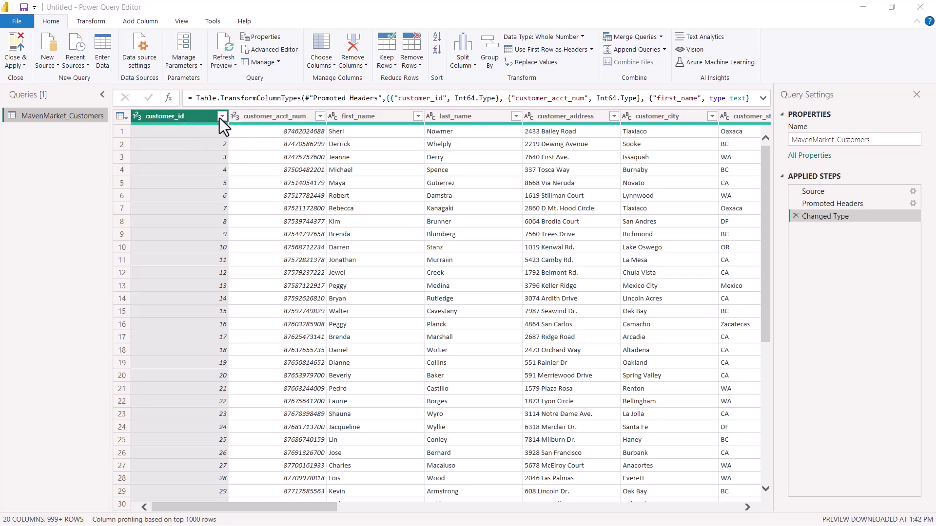
- Connect to the ManagerCategory Excel workbook as a new source
left_click(43, 62)
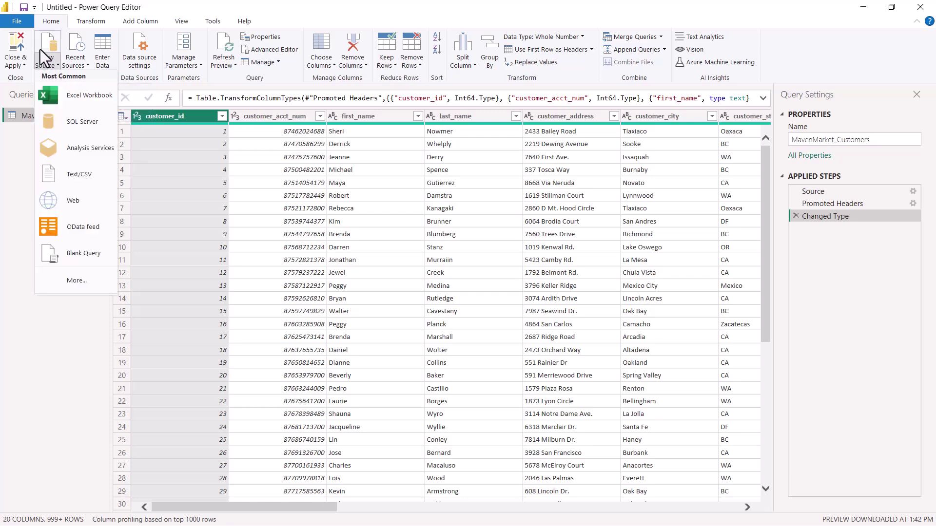
left_click(77, 95)
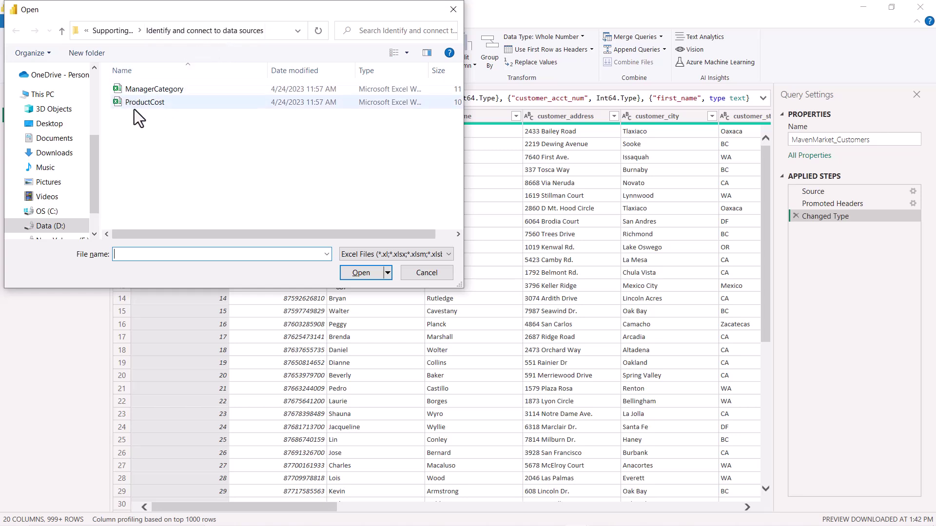
left_click(137, 90)
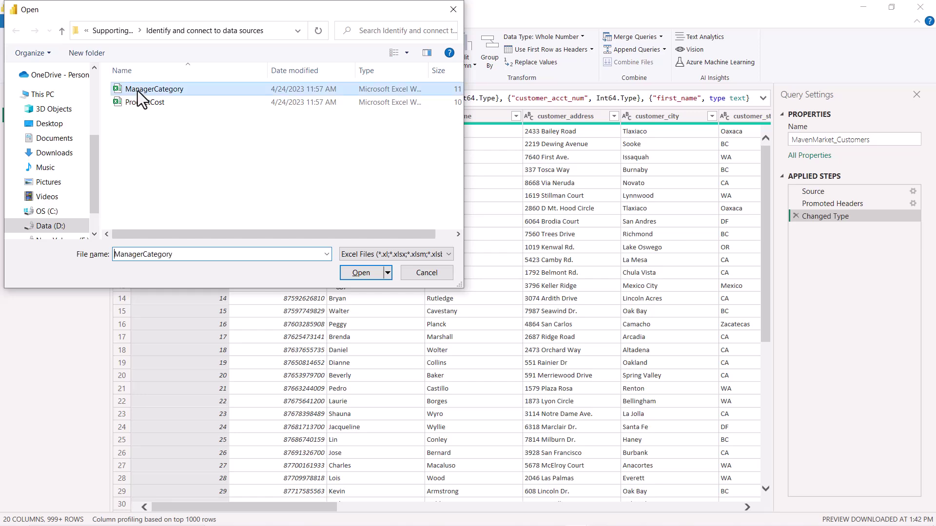
left_click(361, 273)
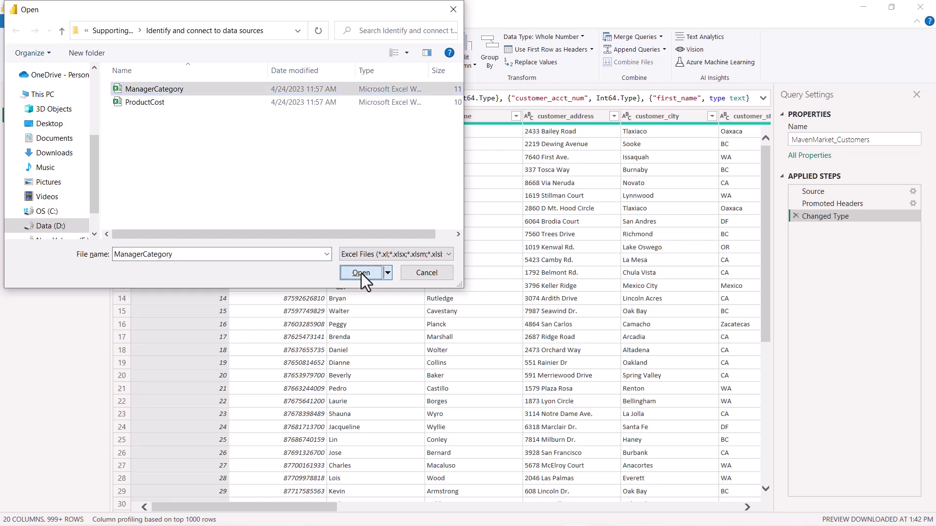
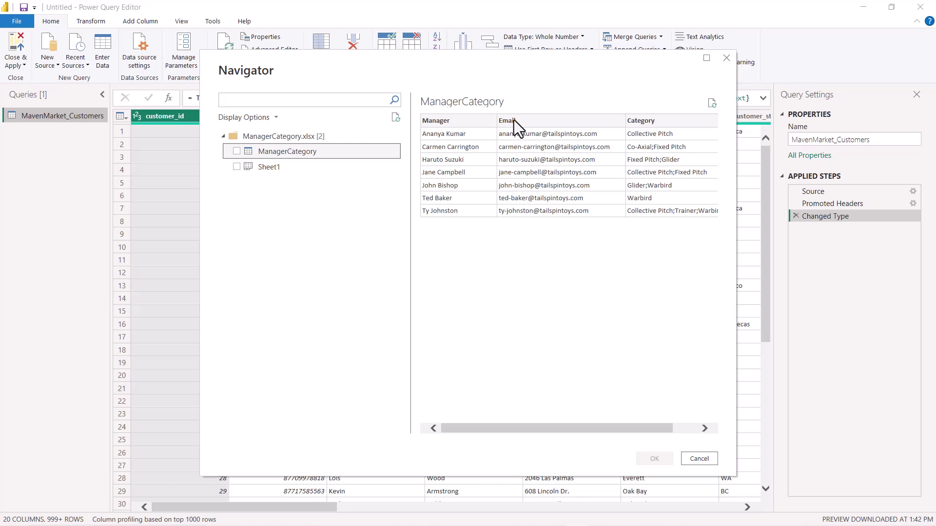
- Compare the previews of Sheet1 and the ManagerCategory table, and load only the ManagerCategory table as a query
left_click(270, 167)
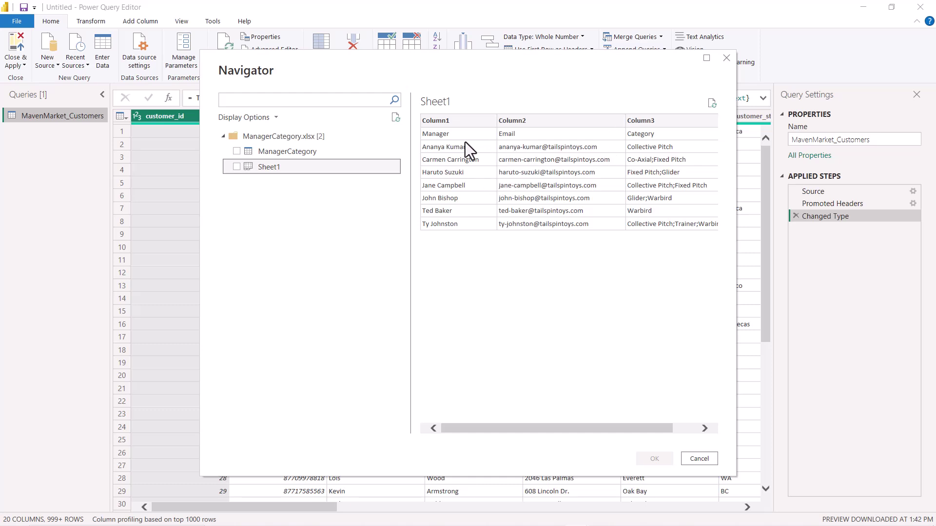
left_click(280, 153)
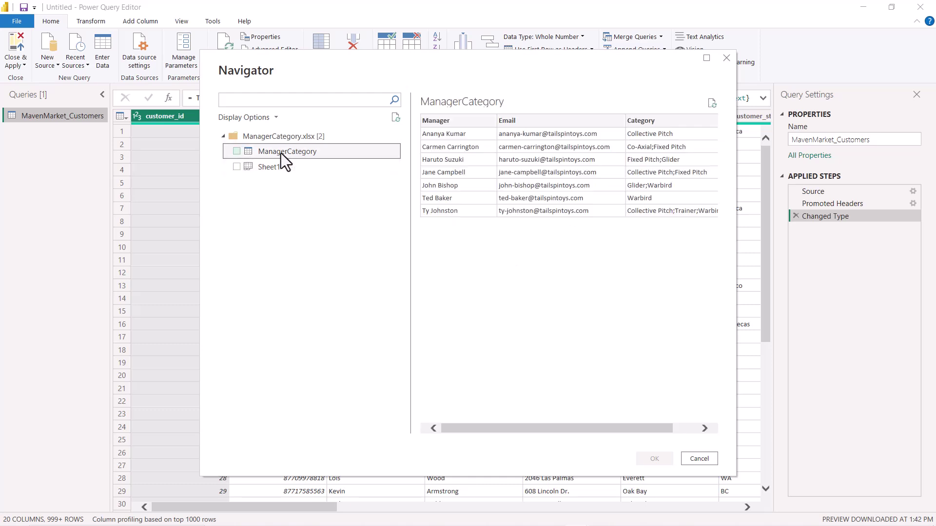
left_click(275, 168)
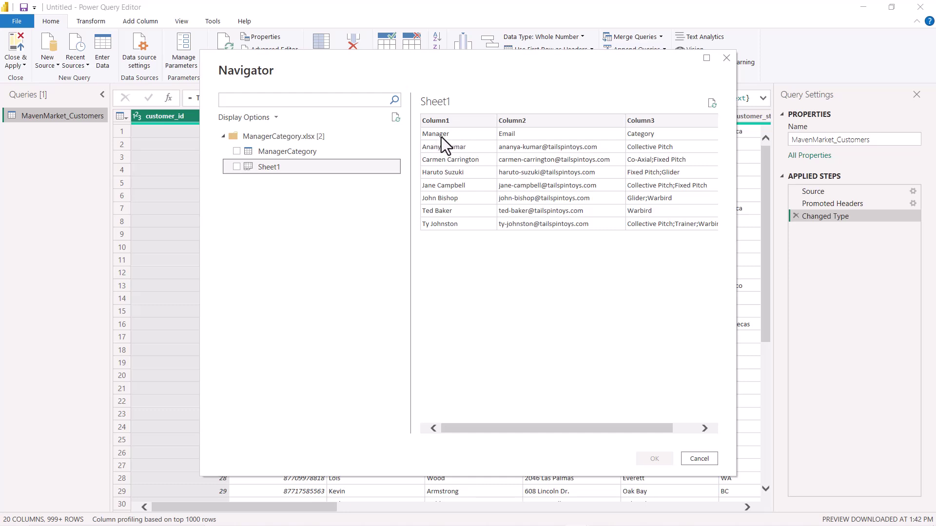
left_click(283, 153)
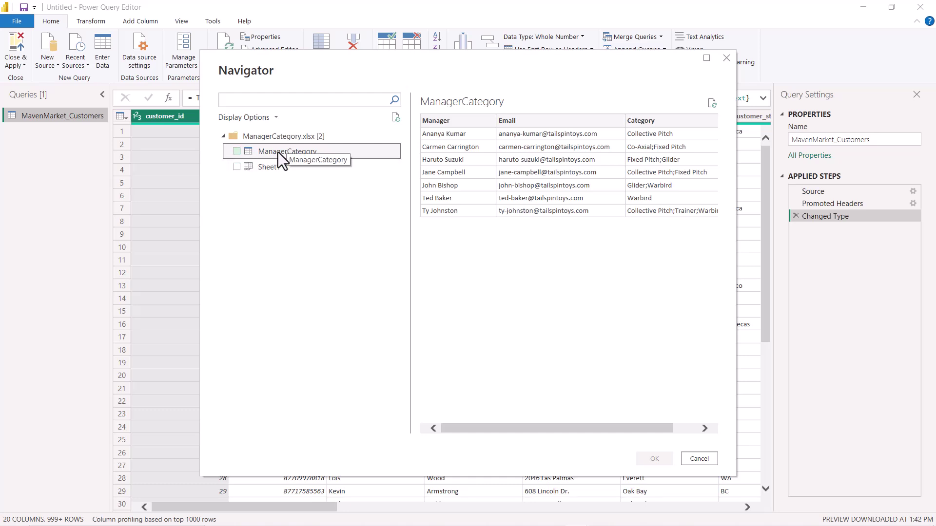
left_click(237, 152)
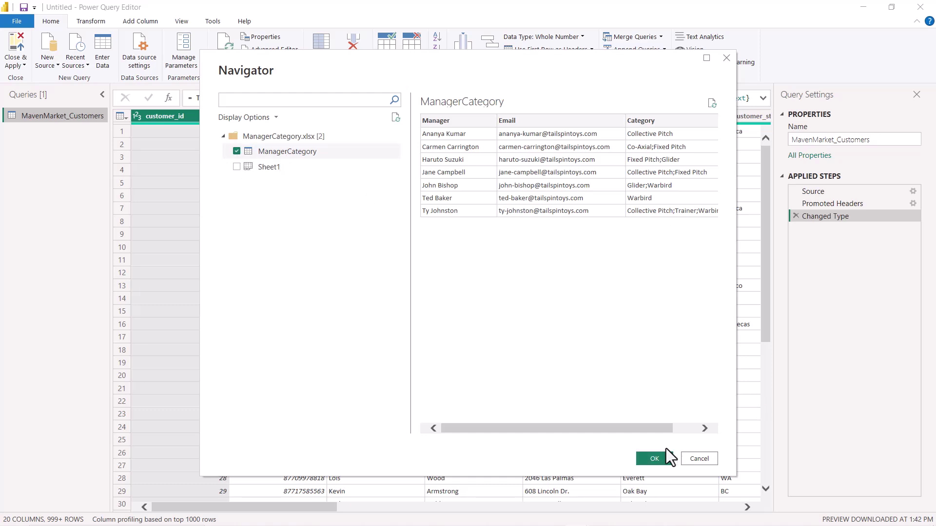
left_click(654, 459)
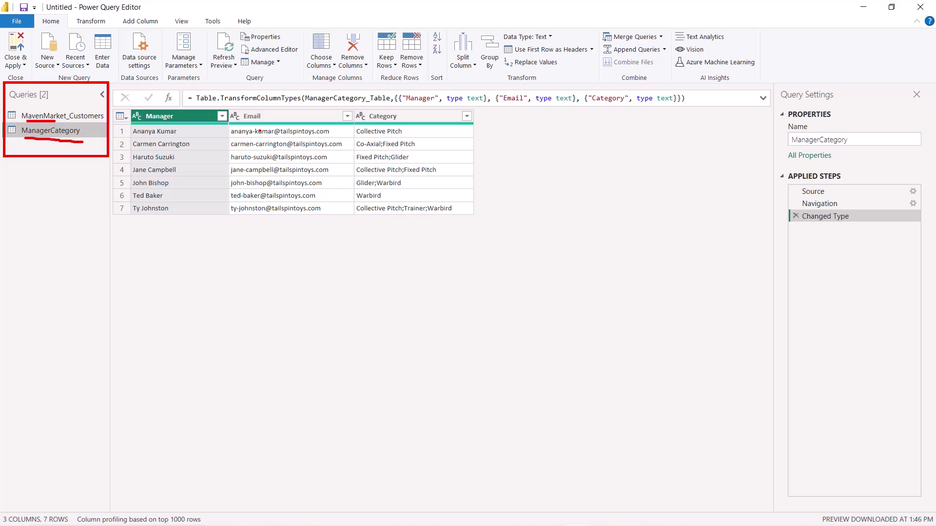
key("Escape")
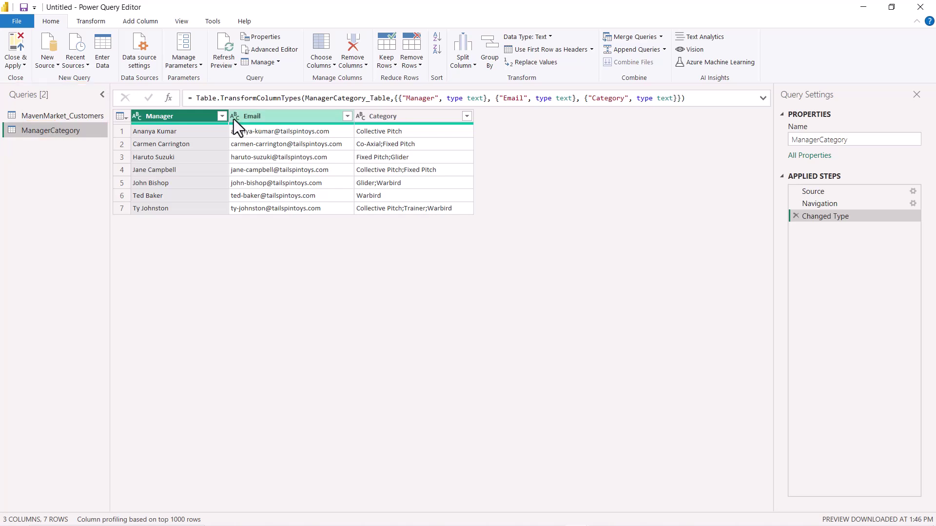
- Connect to the ProductCost Excel workbook as a new source and load its ProductCost sheet as a query
left_click(54, 64)
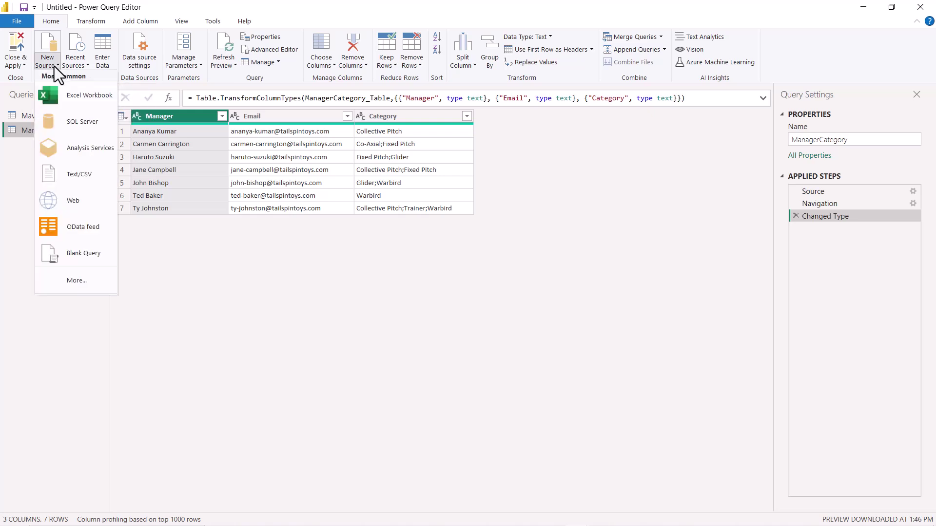
left_click(74, 98)
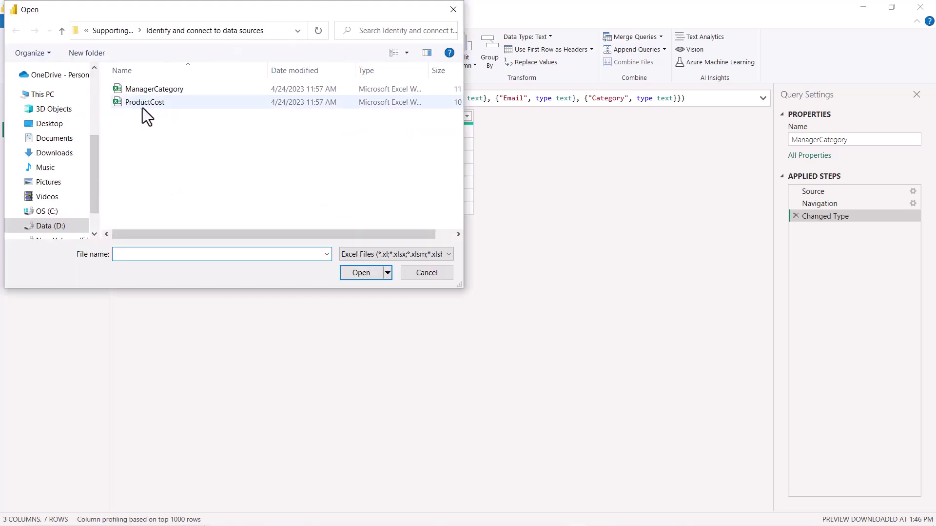
left_click(142, 106)
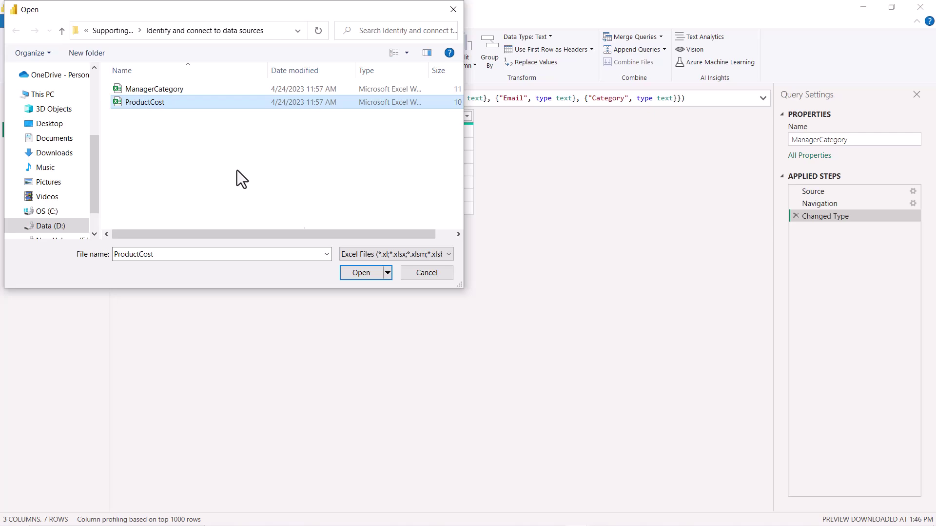
left_click(362, 273)
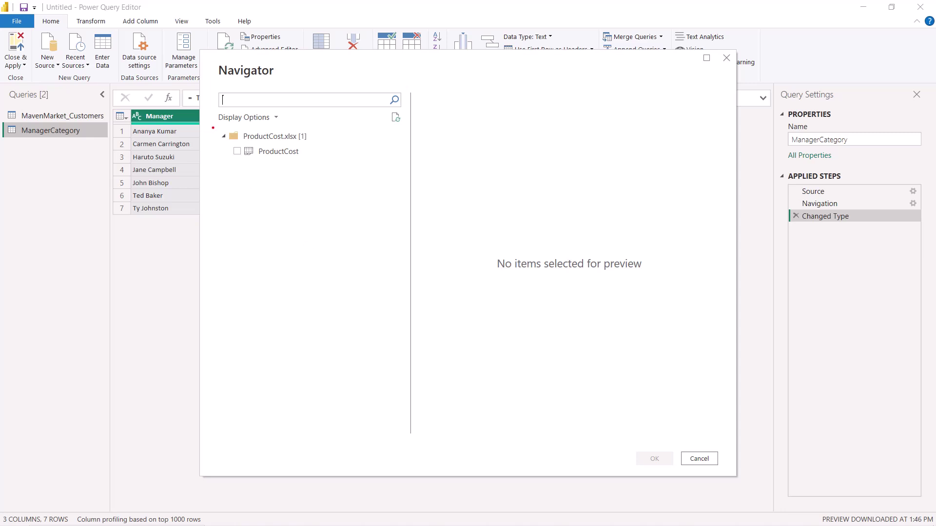
left_click_drag(207, 125, 346, 162)
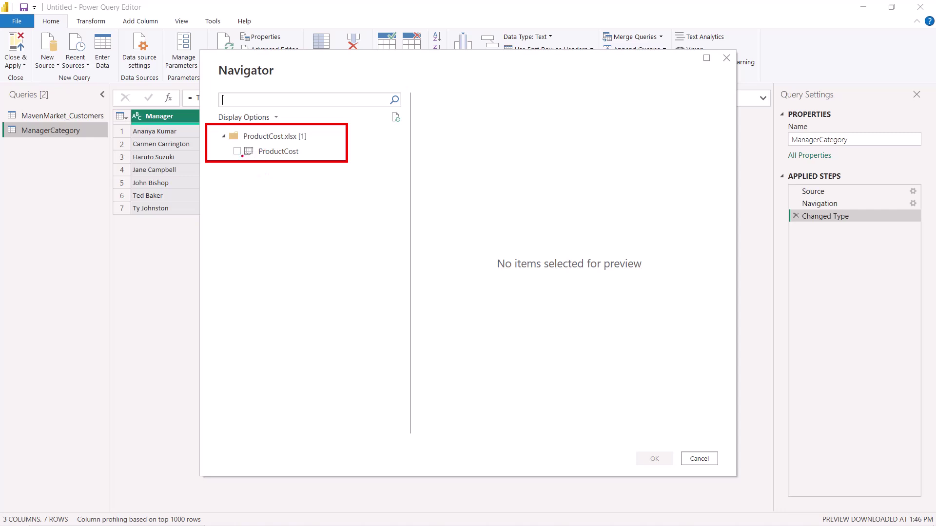
left_click(238, 152)
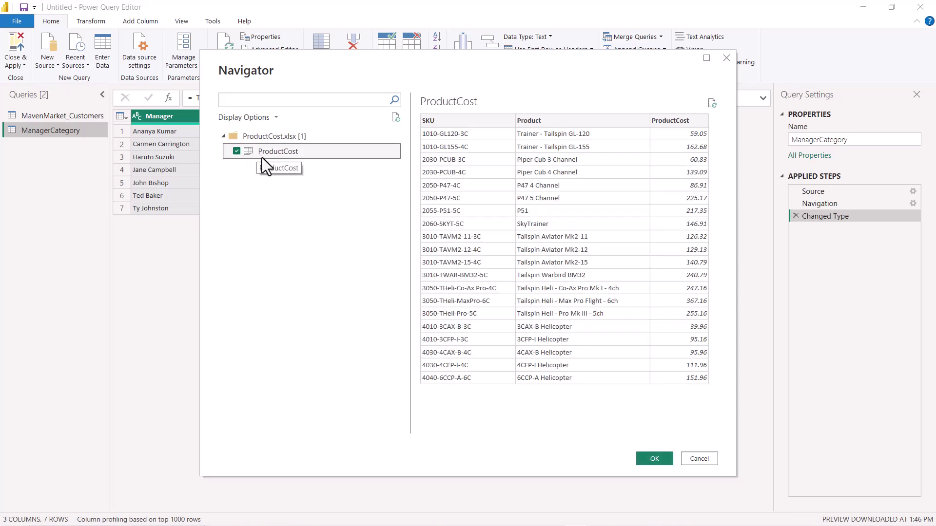
left_click(655, 459)
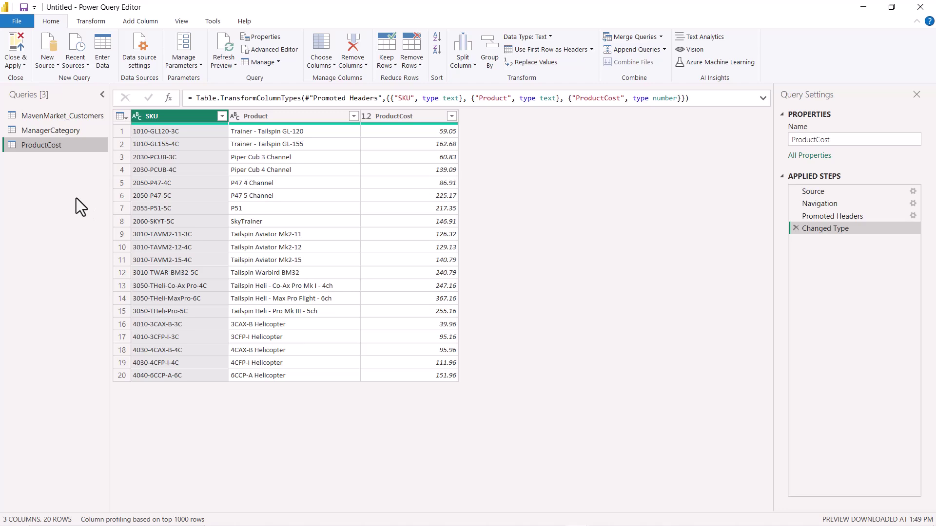
mouse_move(2, 102)
left_mouse_down()
mouse_move(90, 166)
mouse_move(108, 166)
left_mouse_up()
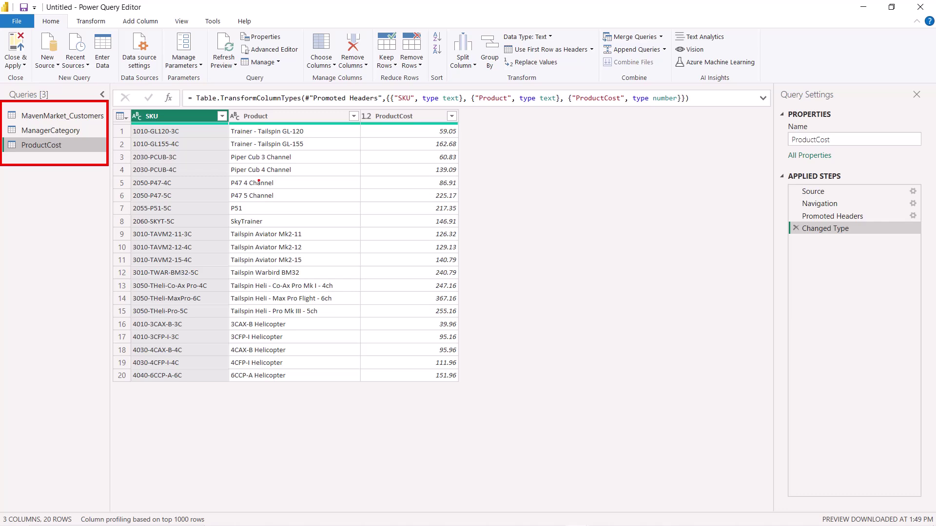
key("Escape")
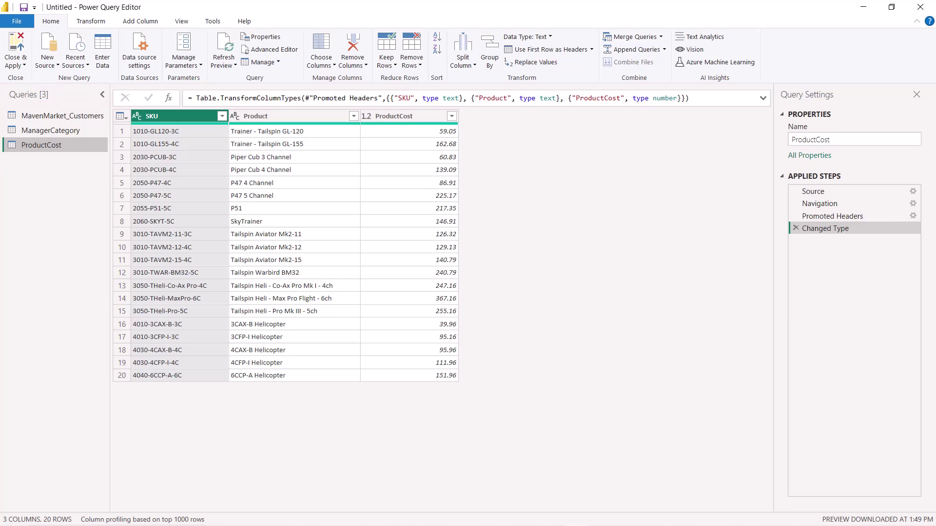
- Review the applied steps of the MavenMarket_Customers query and inspect the formula of its Source step
left_click(53, 115)
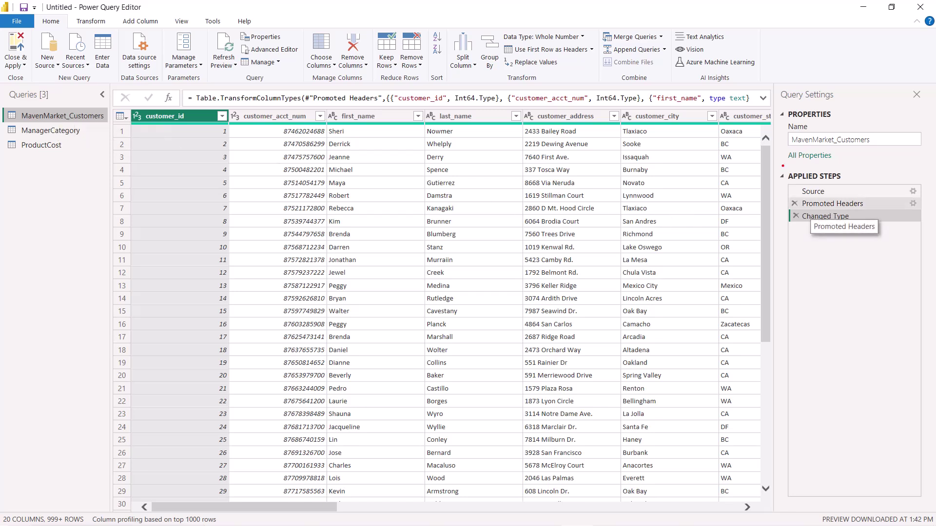
left_click_drag(781, 164, 929, 241)
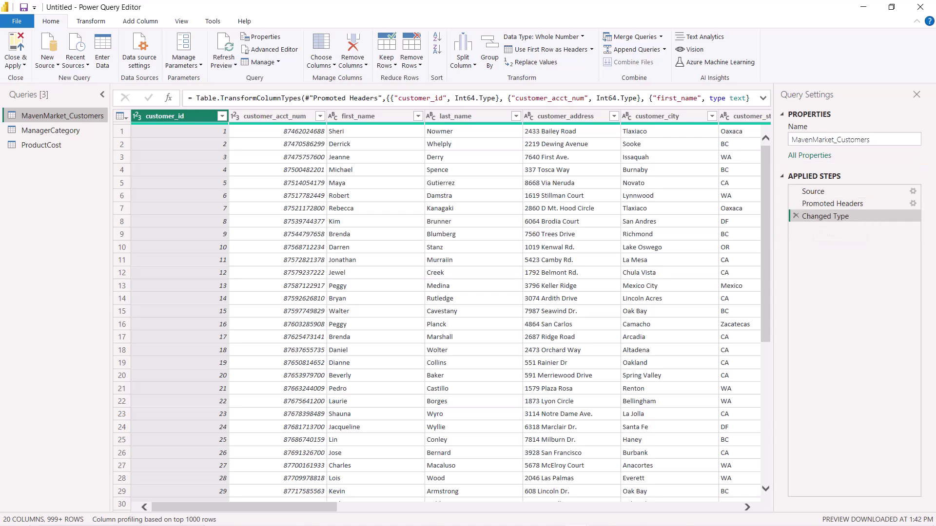
left_click(814, 193)
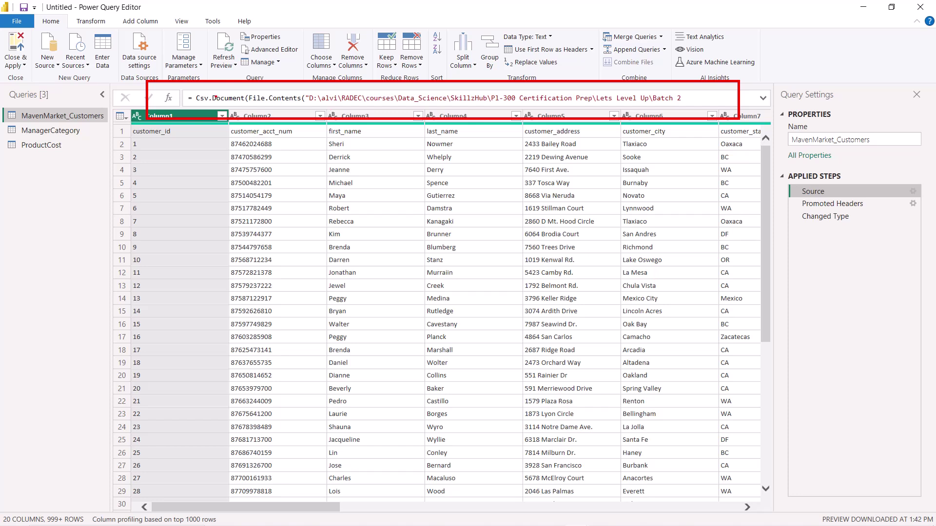
left_click_drag(197, 104, 257, 103)
- Inspect the Source step formulas of the ManagerCategory and ProductCost queries for comparison with the CSV query
left_click(29, 132)
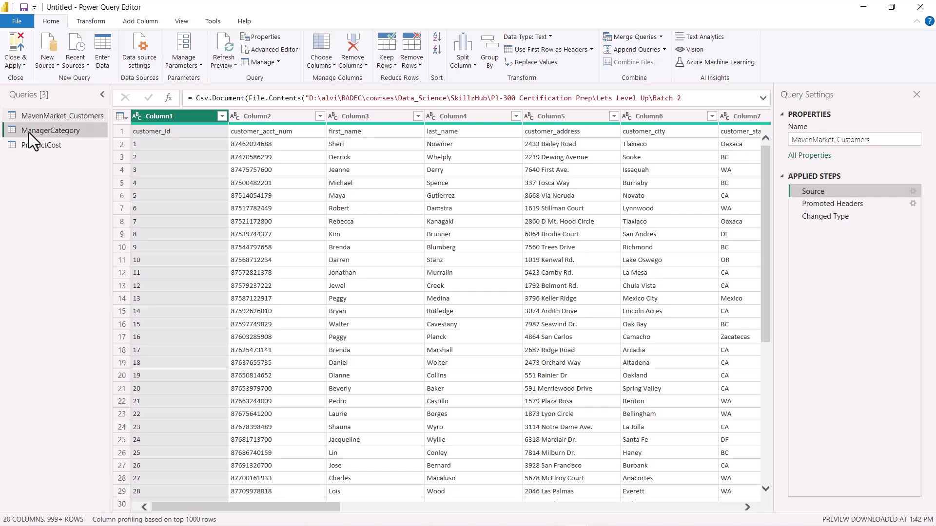
left_click(805, 190)
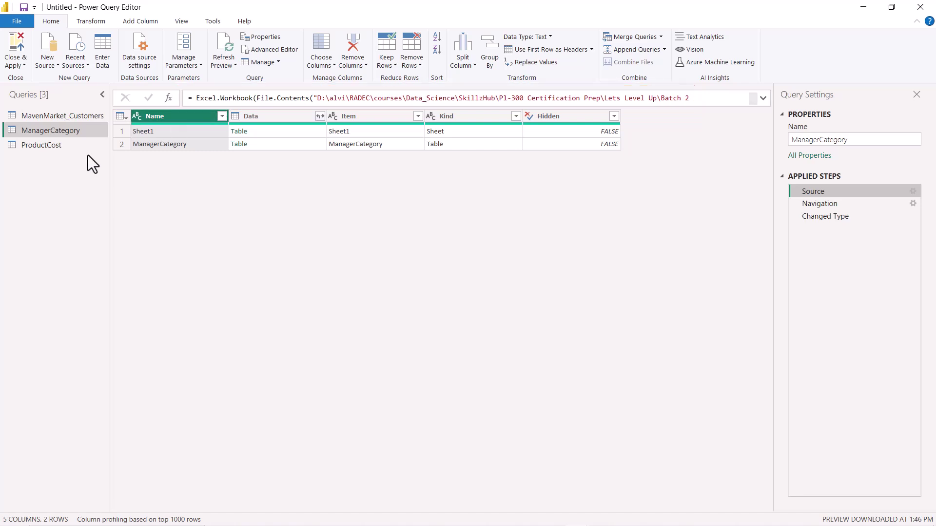
left_click(34, 146)
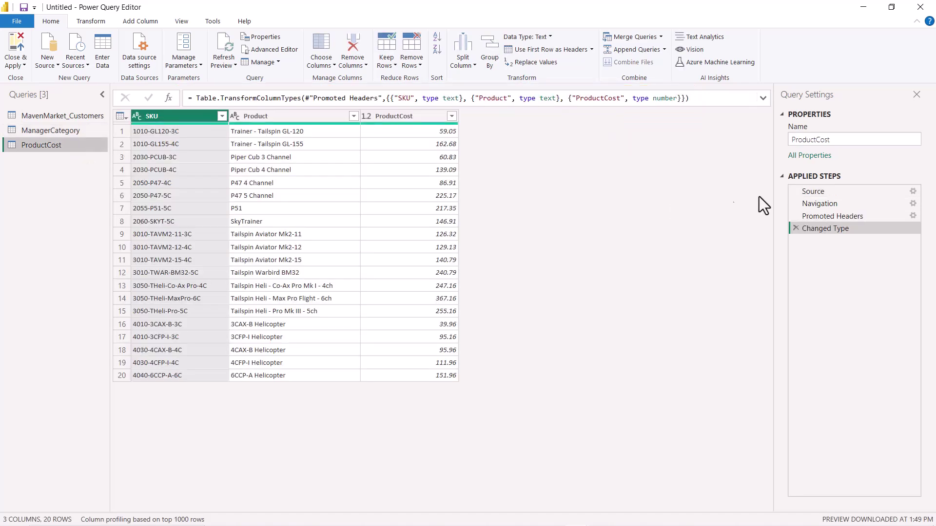
left_click(812, 191)
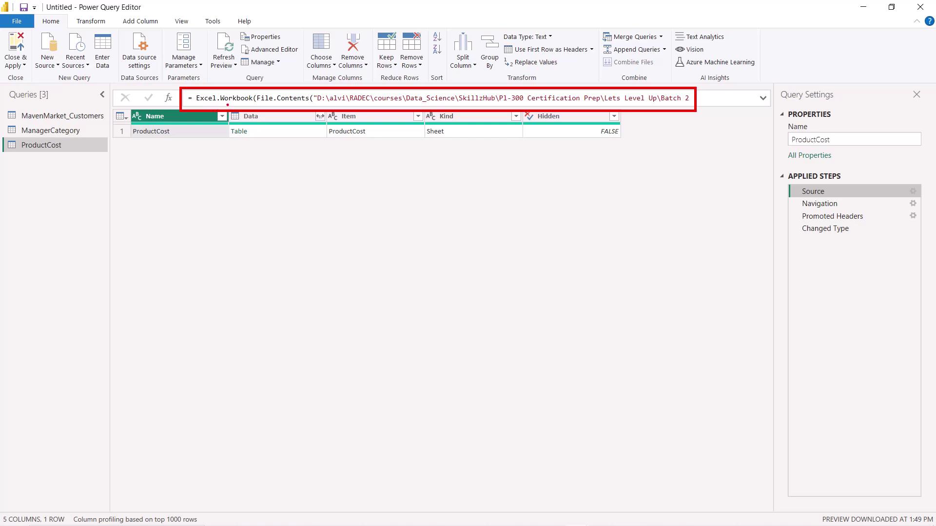
- Examine the Navigation and Changed Type steps of the ManagerCategory query
left_click(51, 130)
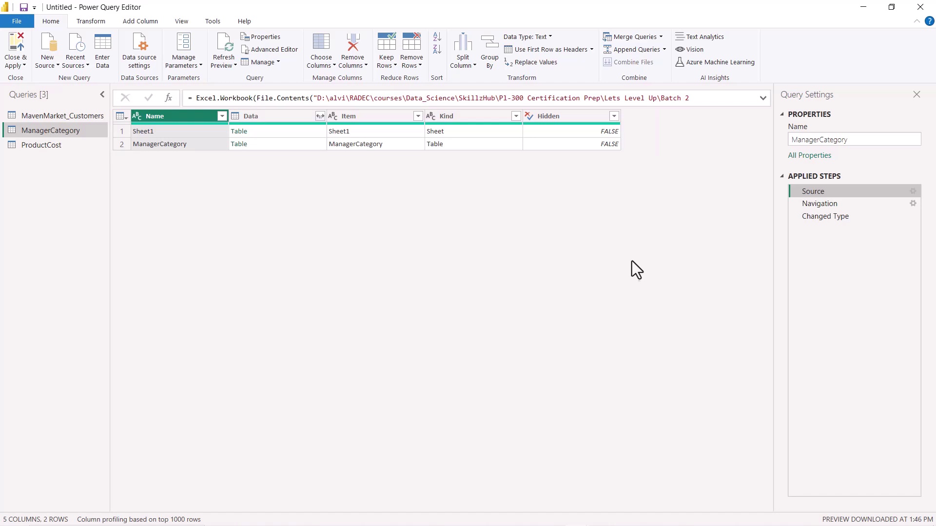
left_click(837, 205)
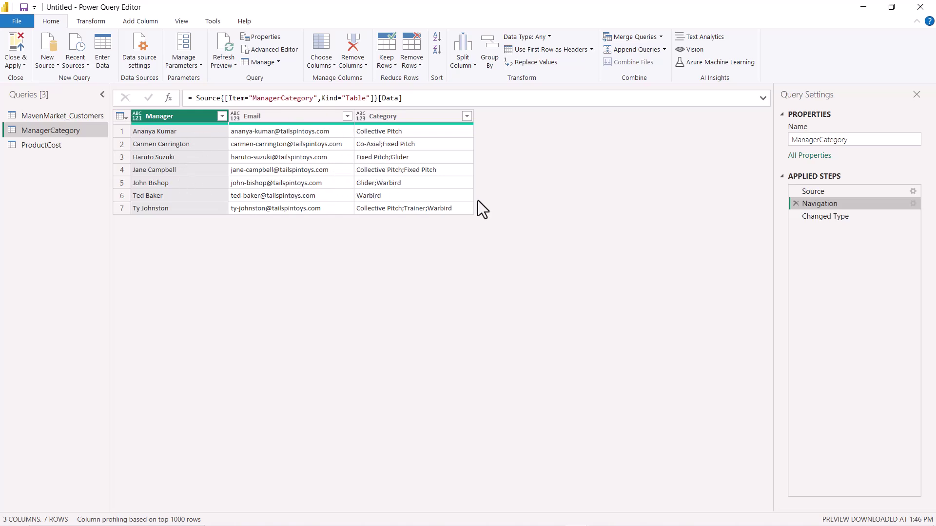
left_click(819, 218)
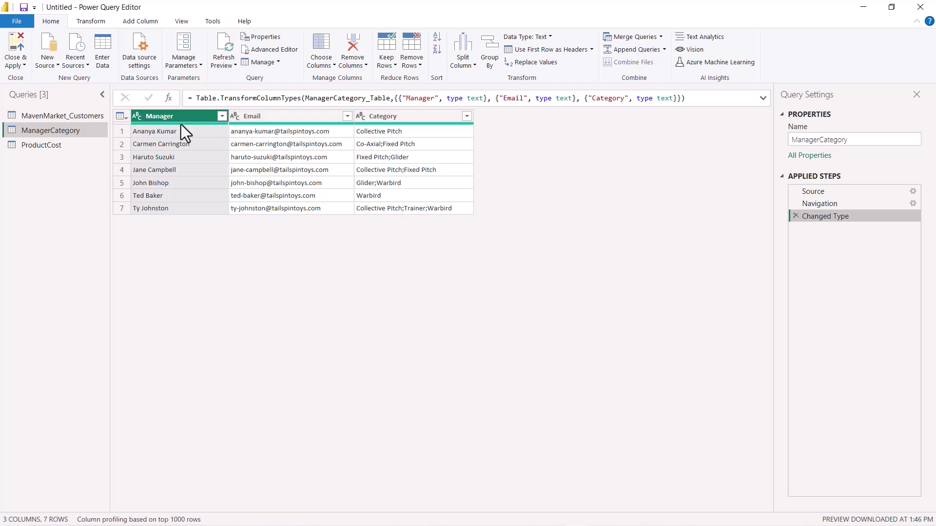
- Examine the Navigation, Promoted Headers and Changed Type steps of the ProductCost query in order
left_click(37, 148)
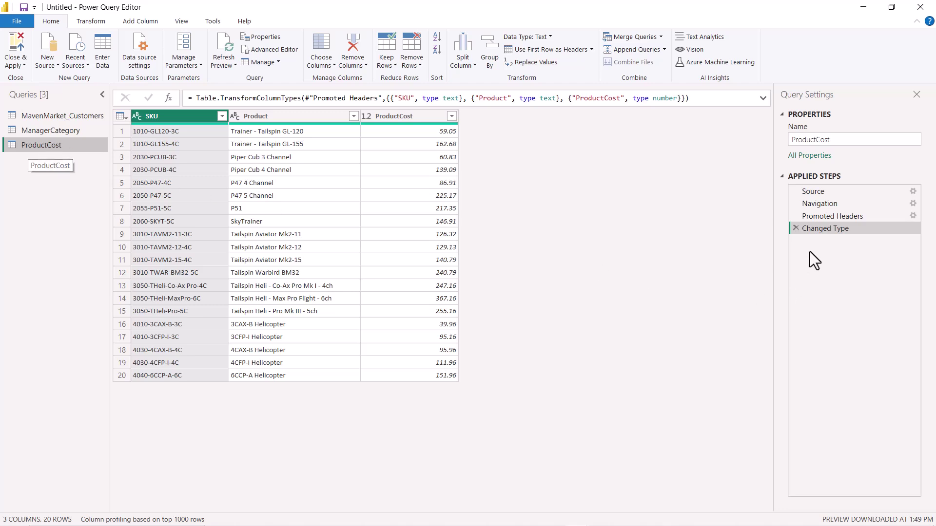
left_click(819, 204)
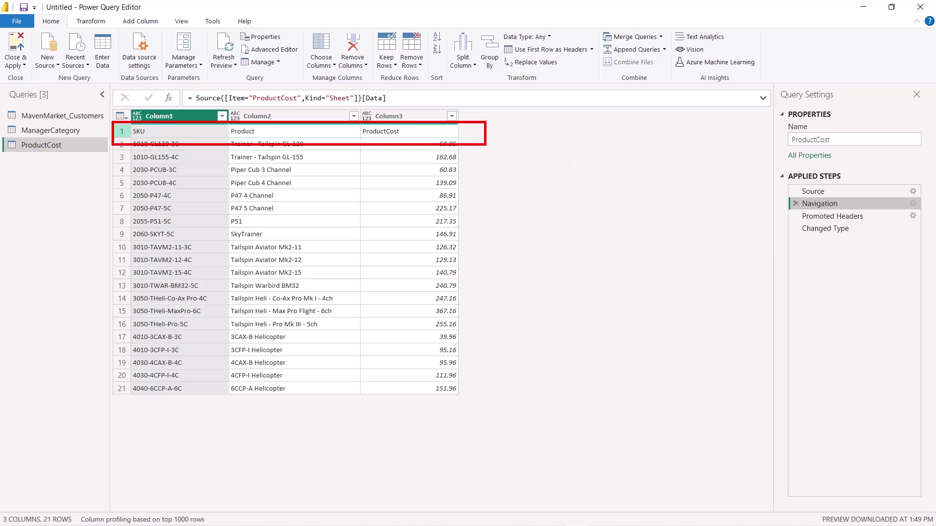
left_click(834, 215)
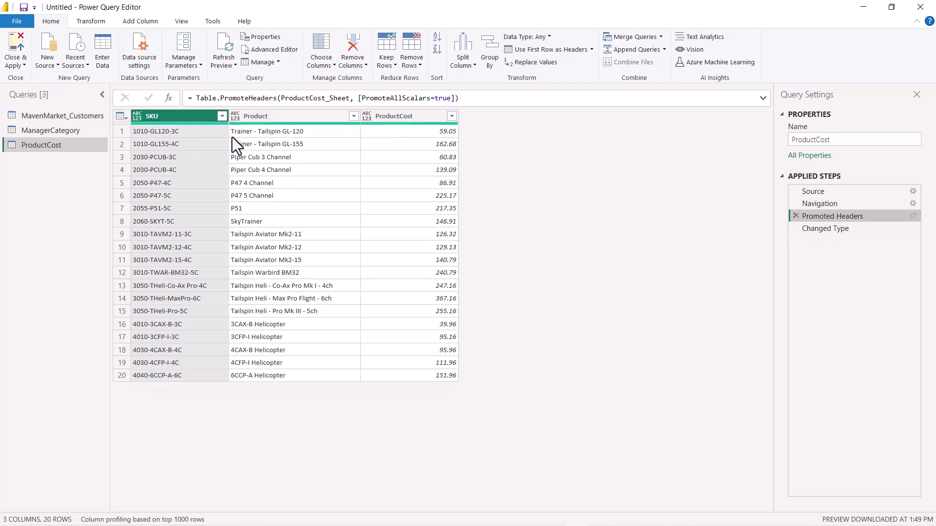
left_click(810, 232)
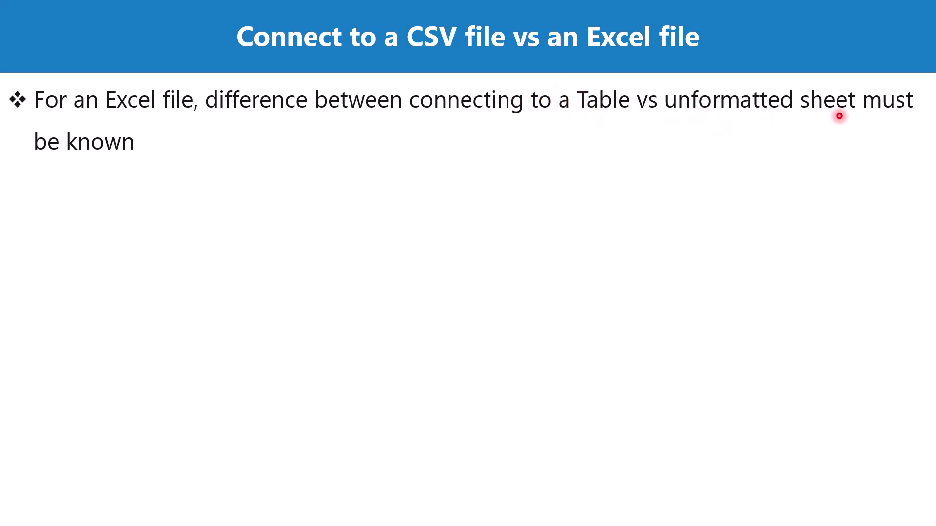
key("Right")
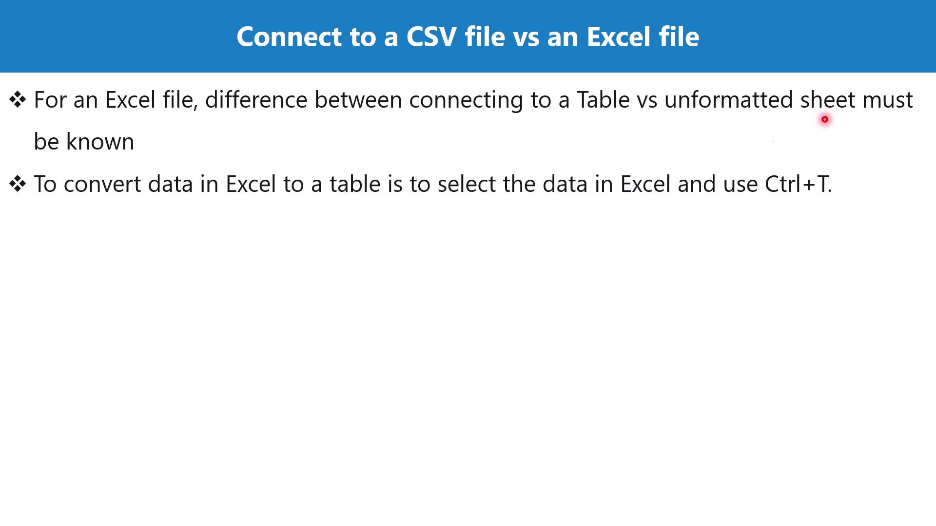